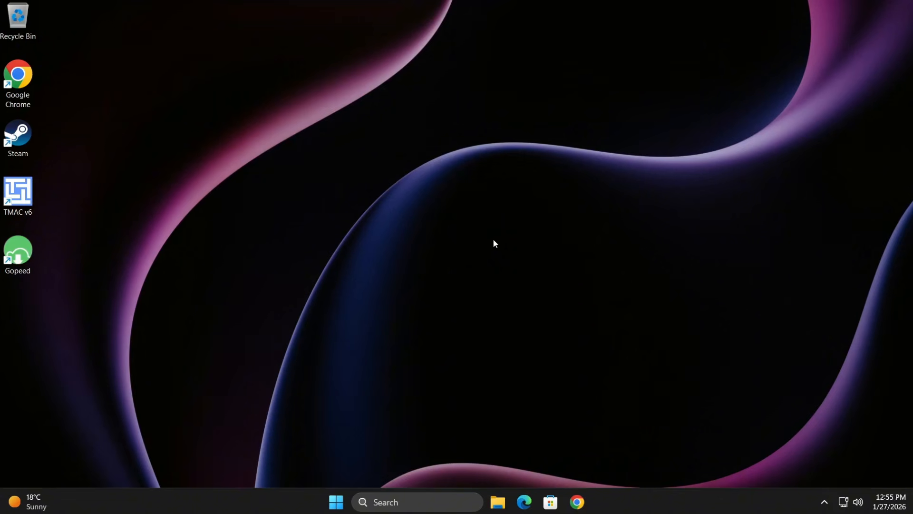
Open Turn Windows features on or off, check that Hyper-V and Virtual Machine Platform are disabled, and accept the dialog
click(405, 505)
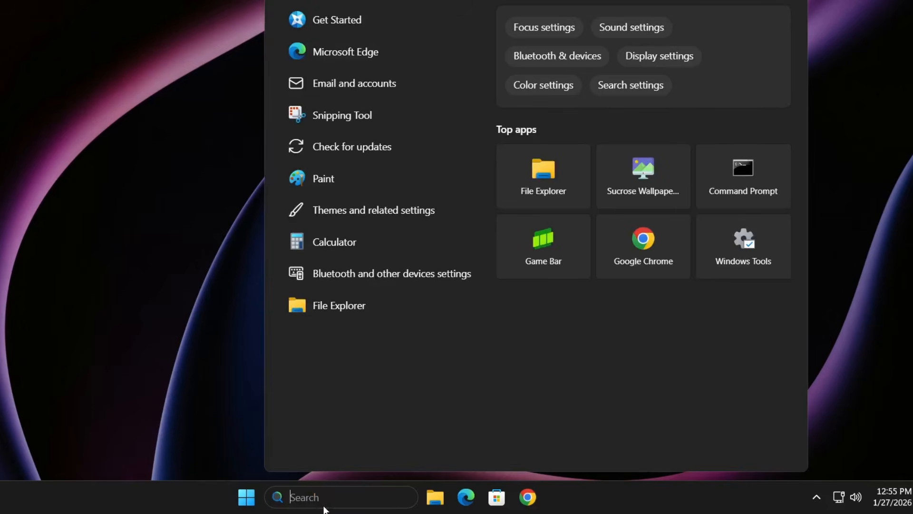
text(turn windows features on or off)
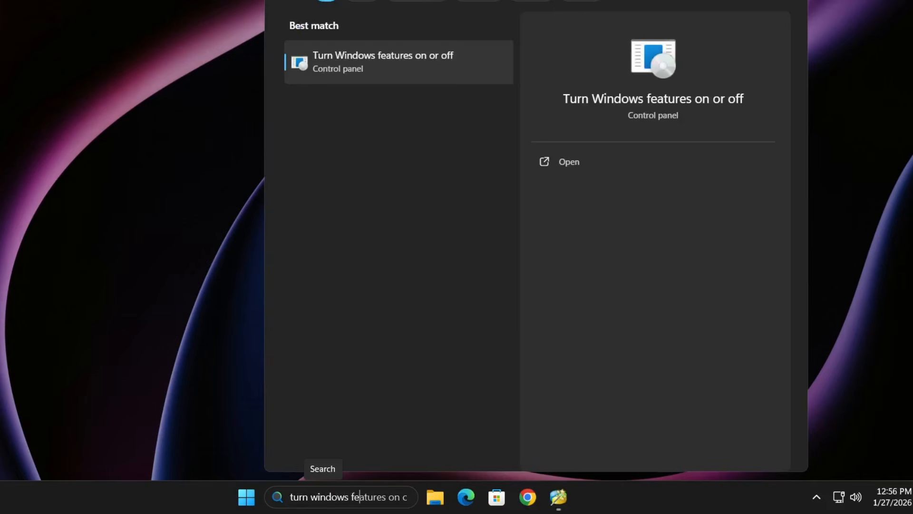
click(357, 76)
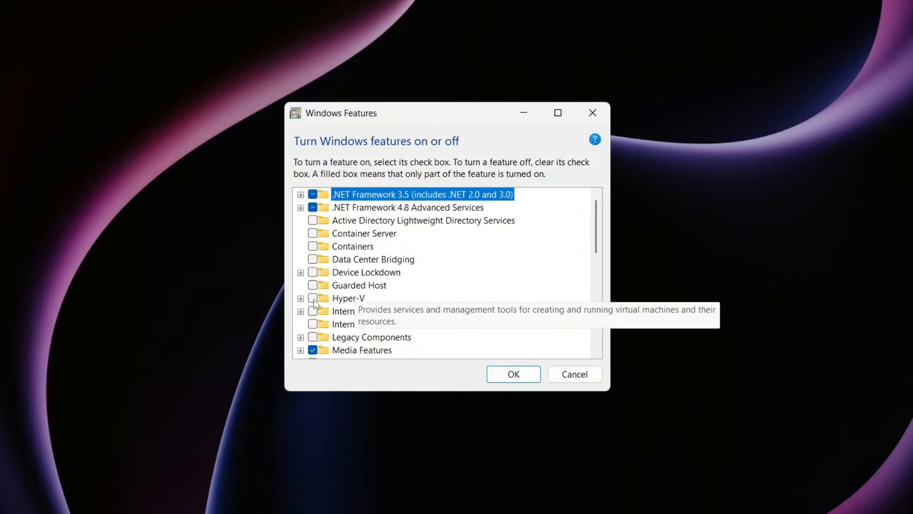
scroll(315, 303, down, 7)
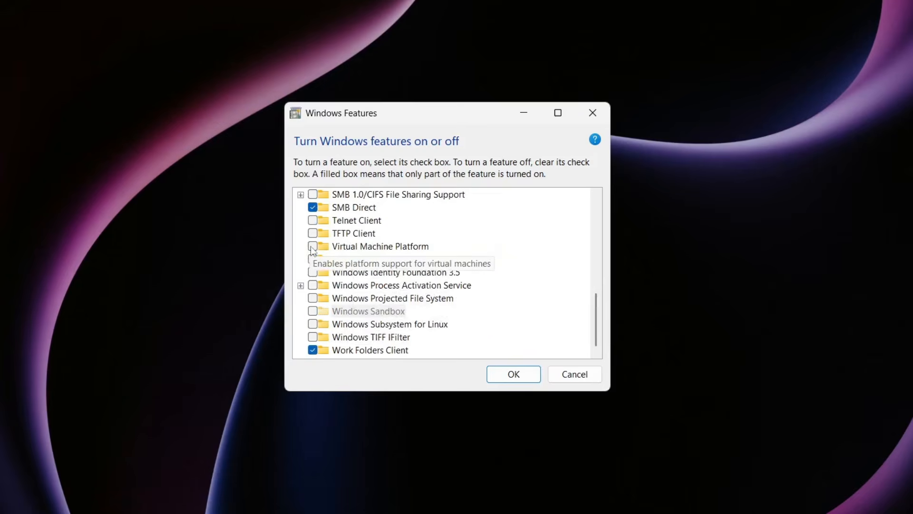
click(339, 248)
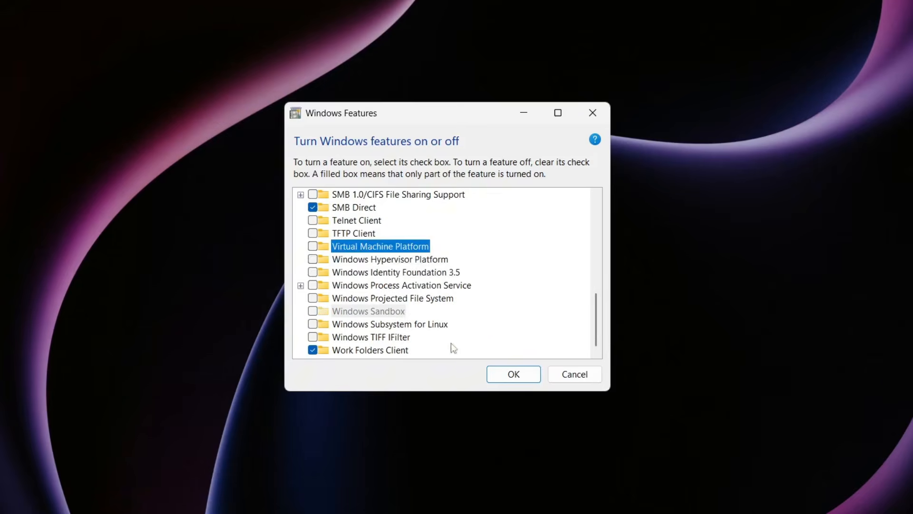
click(507, 375)
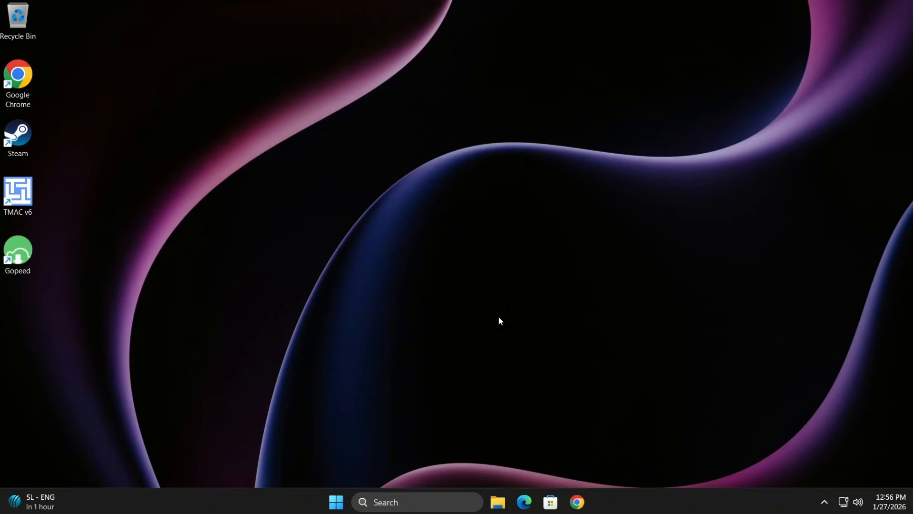
Switch to Chrome, search Google for "O&O Shutup 10++" and open the O&O Software product page
click(577, 502)
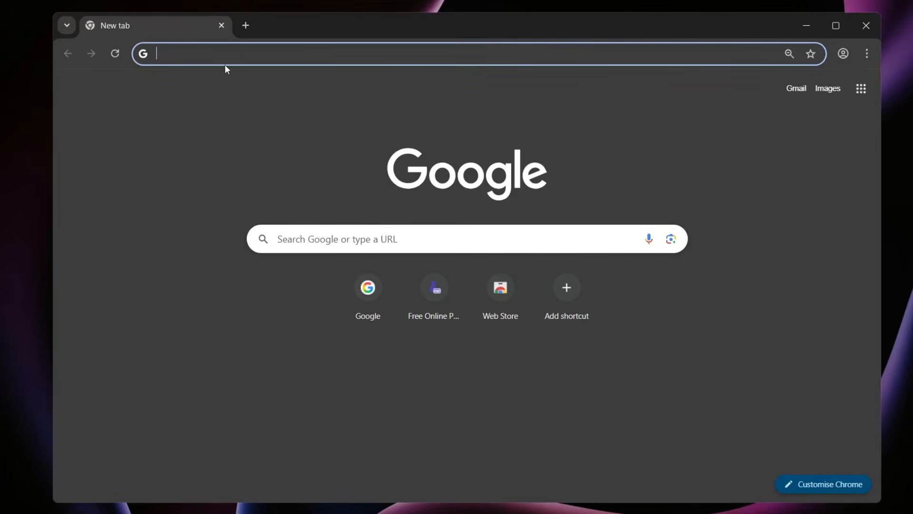
text(O&O Shutup 10++)
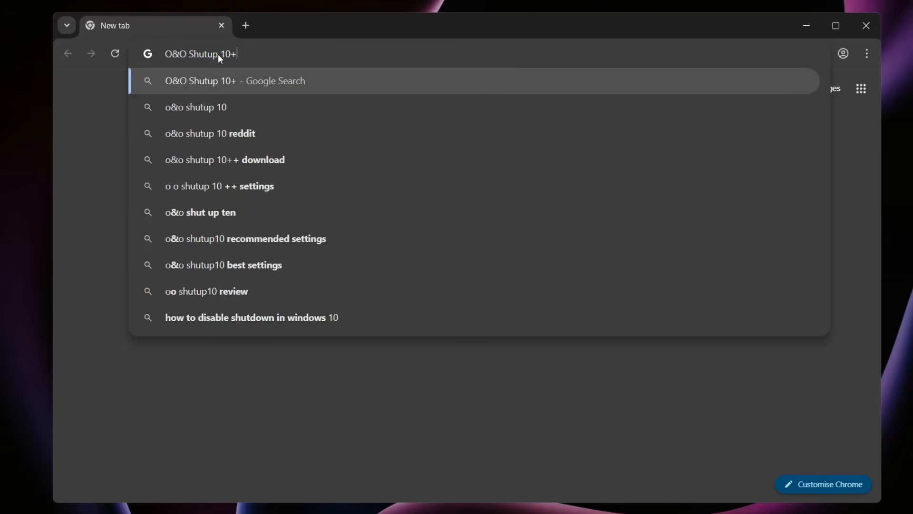
key(Return)
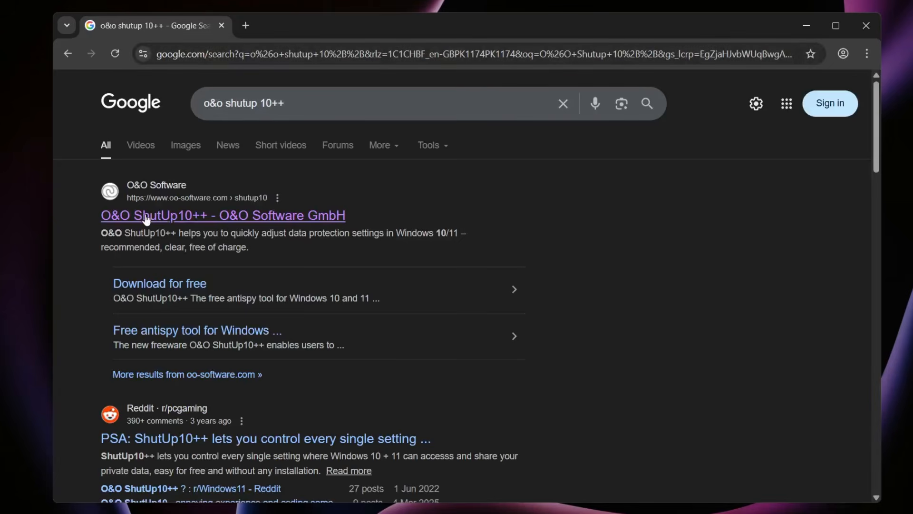
click(184, 215)
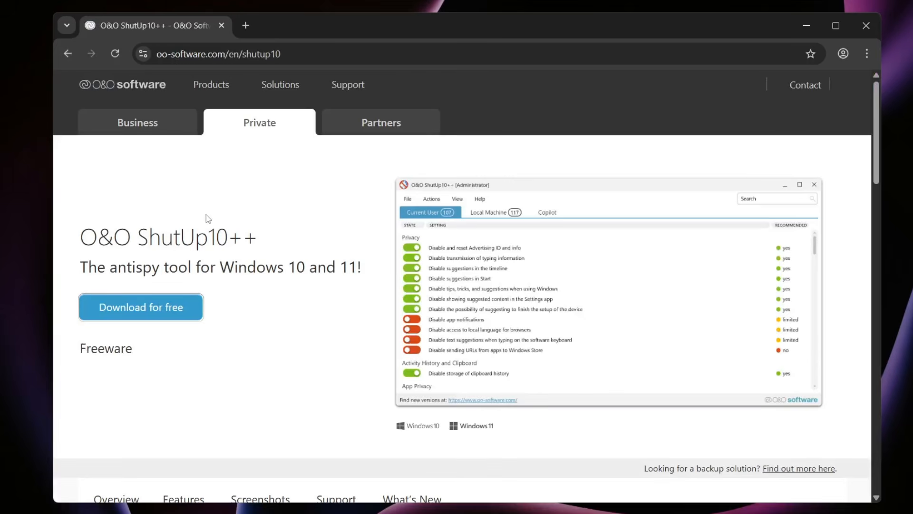
Download the 64-bit version of O&O ShutUp10++ and check the progress of the download
scroll(205, 218, down, 1)
click(144, 242)
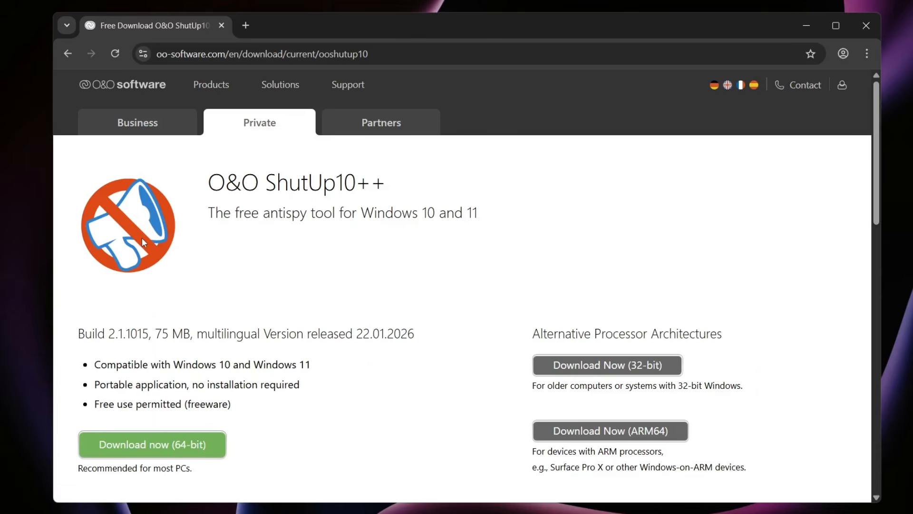
click(152, 449)
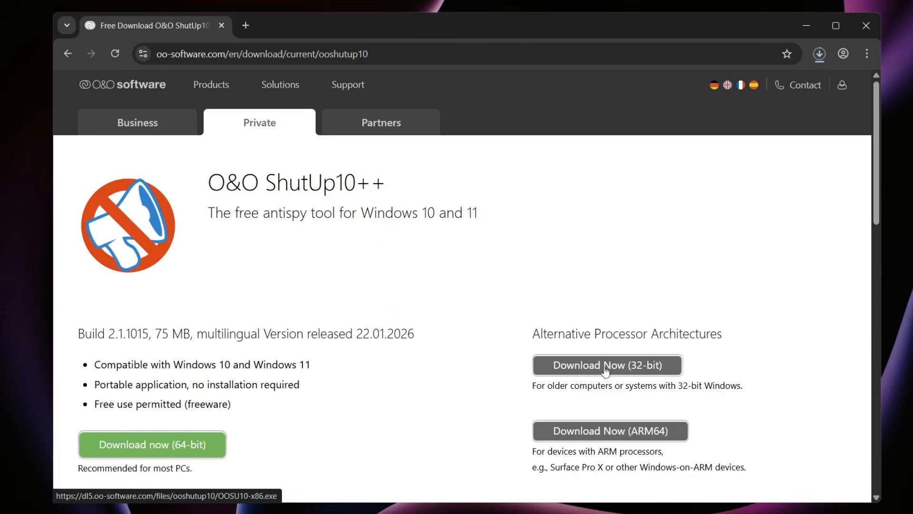
click(819, 54)
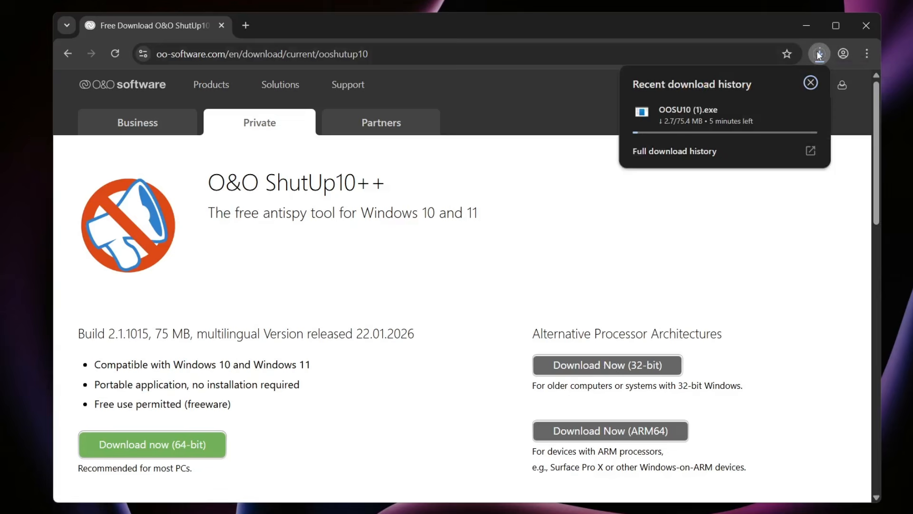
click(814, 53)
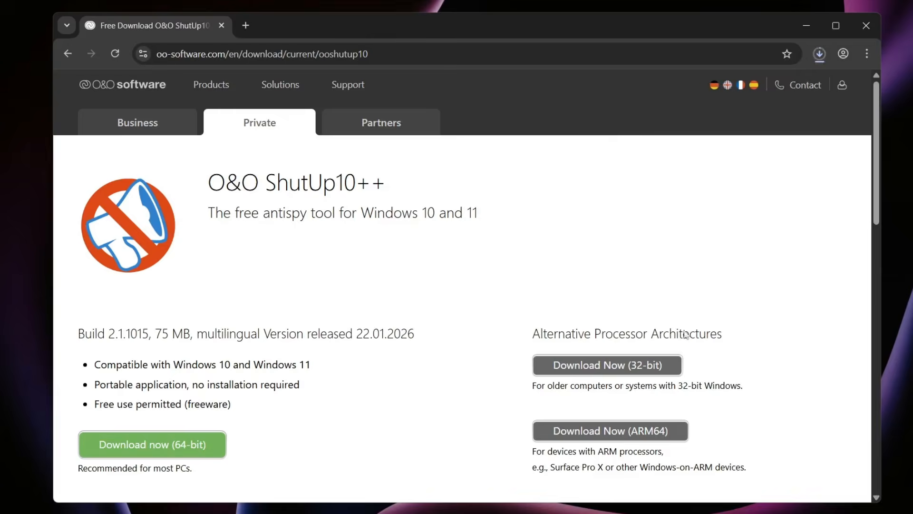
Run OOSU10.exe from the Downloads folder with administrator permission and minimize the File Explorer window
key(super+d)
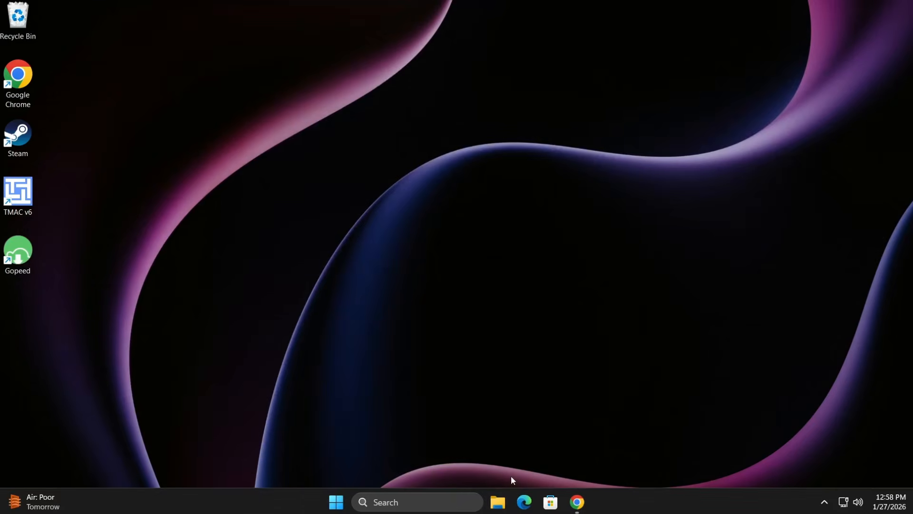
click(498, 501)
click(152, 240)
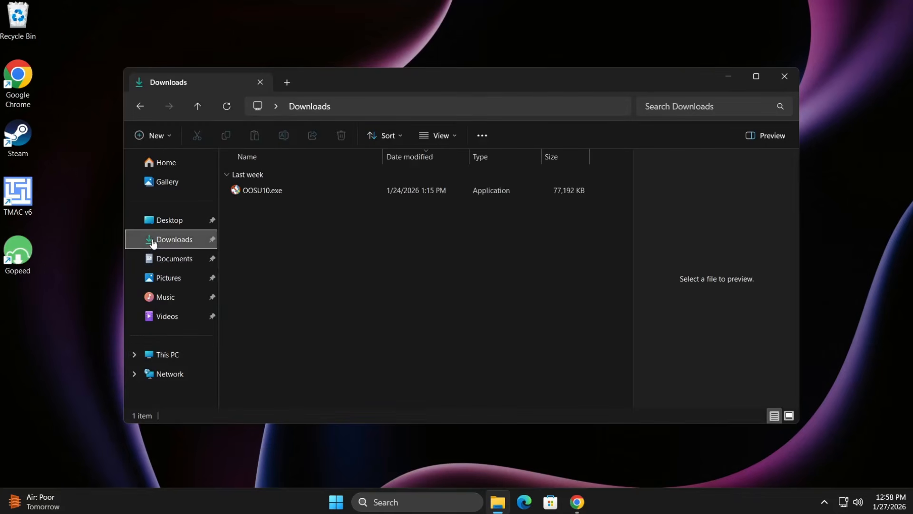
click(262, 195)
double_click(278, 191)
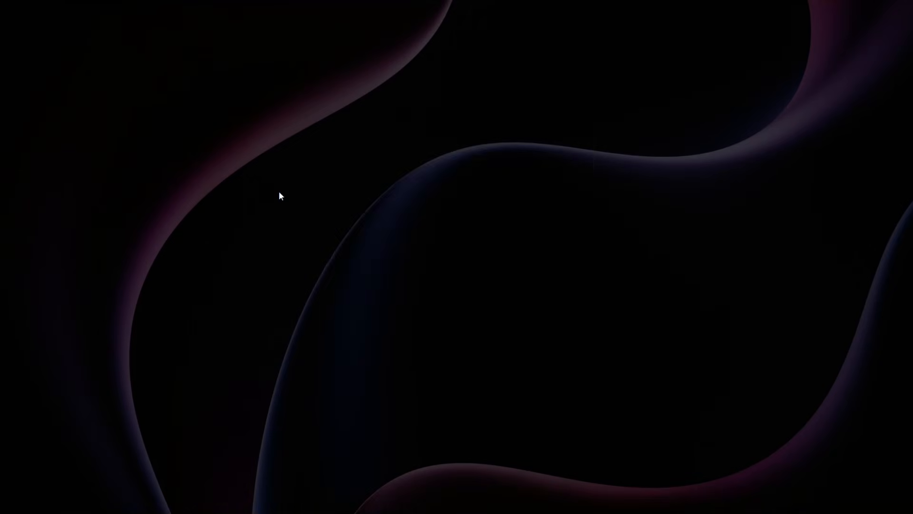
click(381, 348)
click(728, 77)
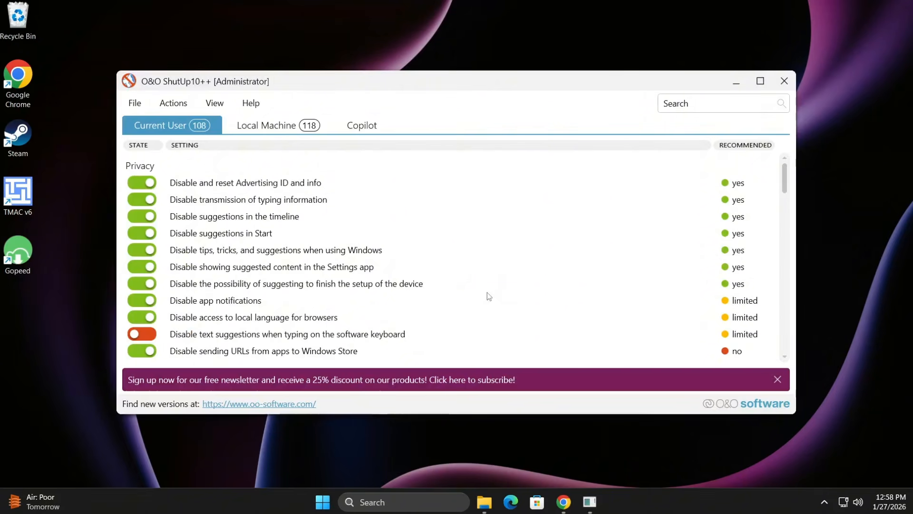
Look over the Current User privacy settings and create a system restore point from O&O ShutUp10++
scroll(369, 289, down, 1)
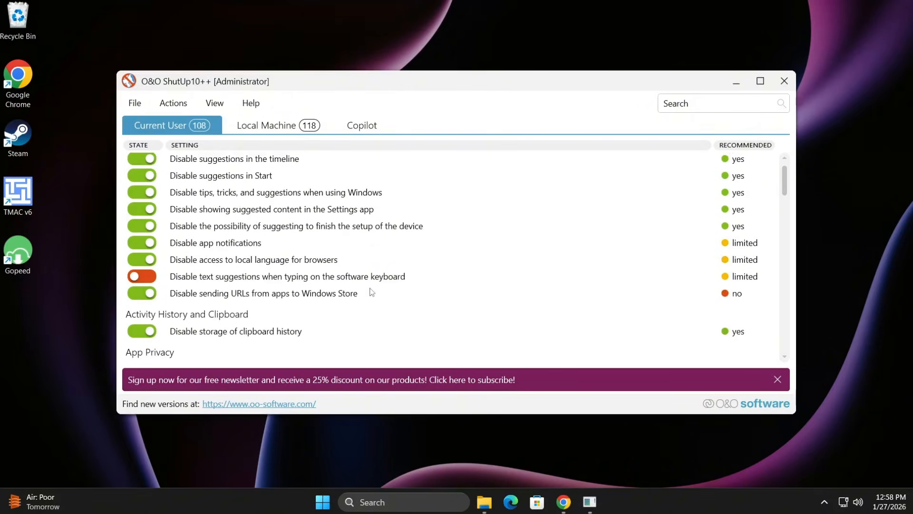
scroll(370, 291, up, 1)
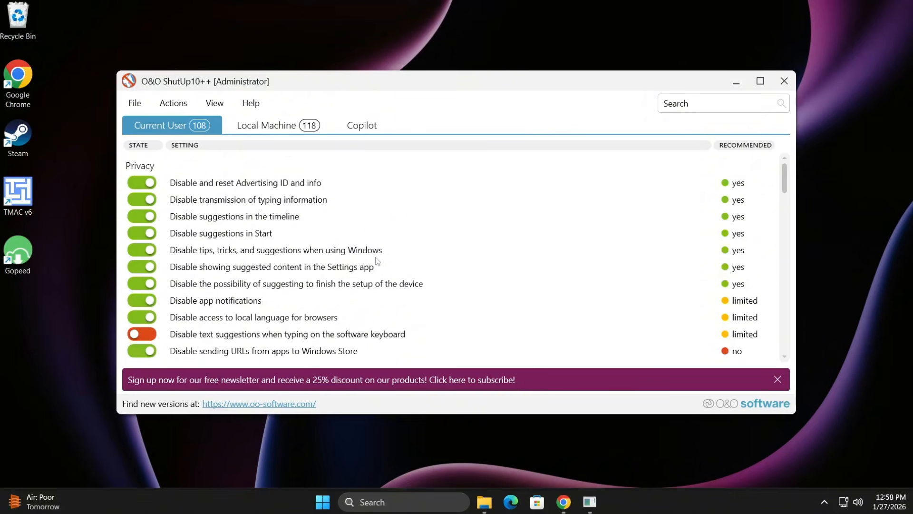
click(179, 106)
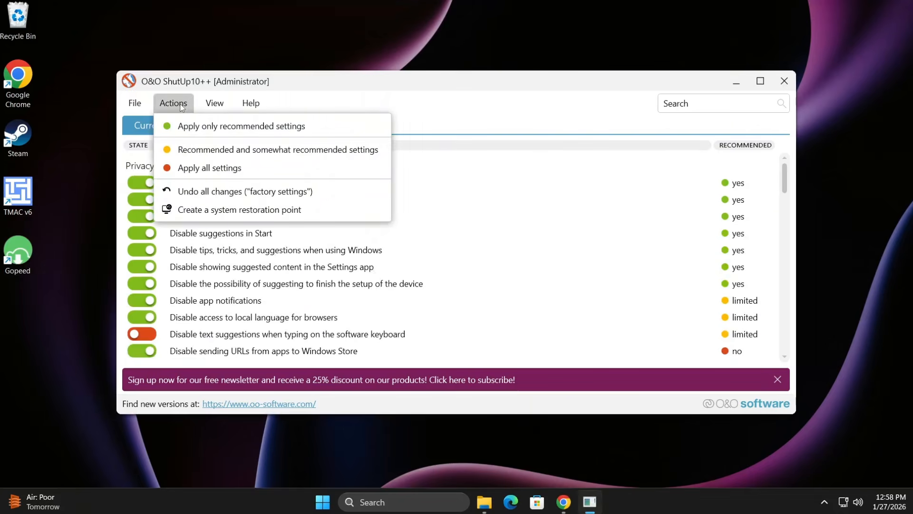
click(252, 215)
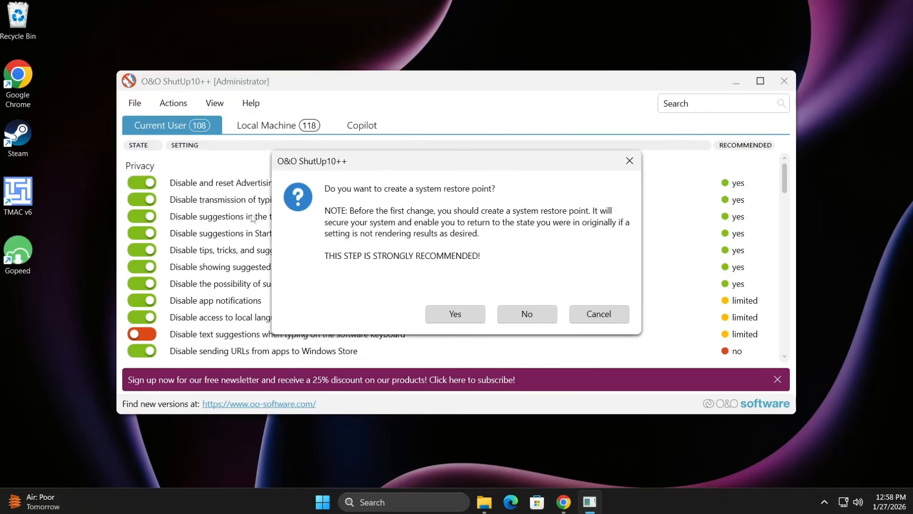
click(455, 314)
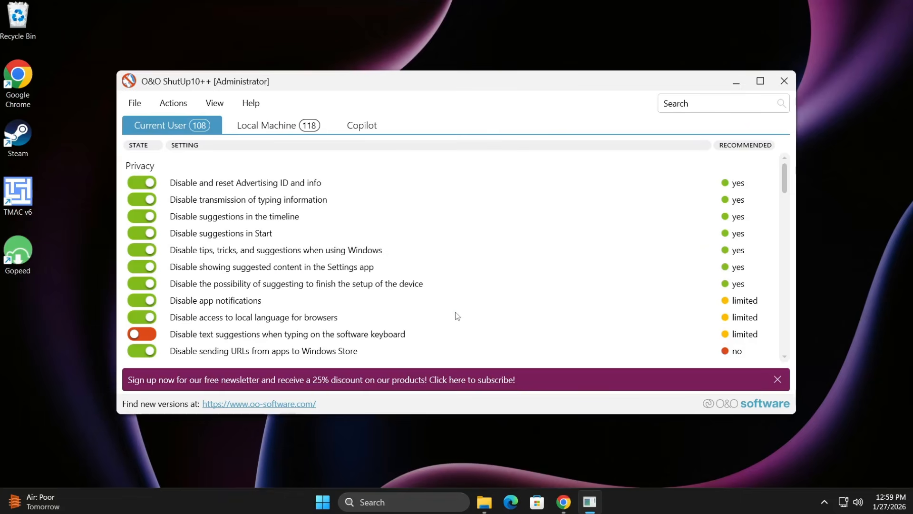
Apply only the recommended settings in O&O ShutUp10++, dismiss the message and close the program
click(174, 104)
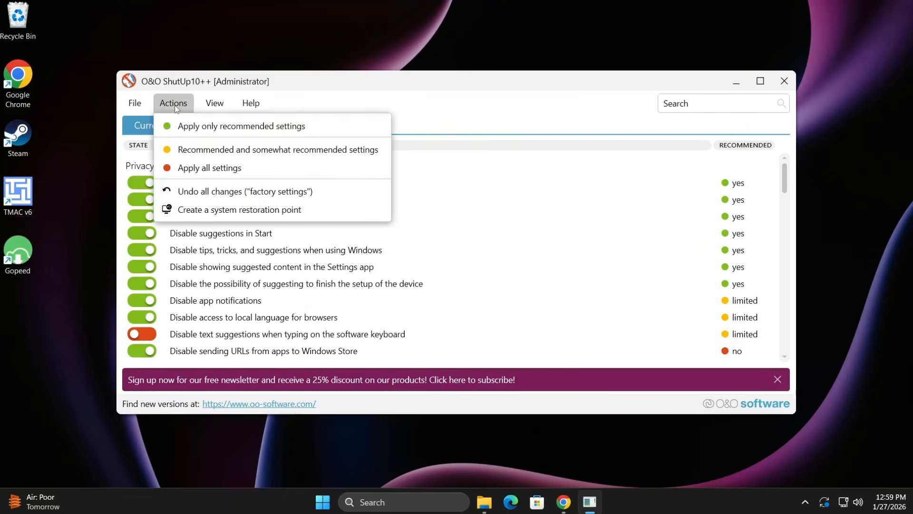
click(221, 124)
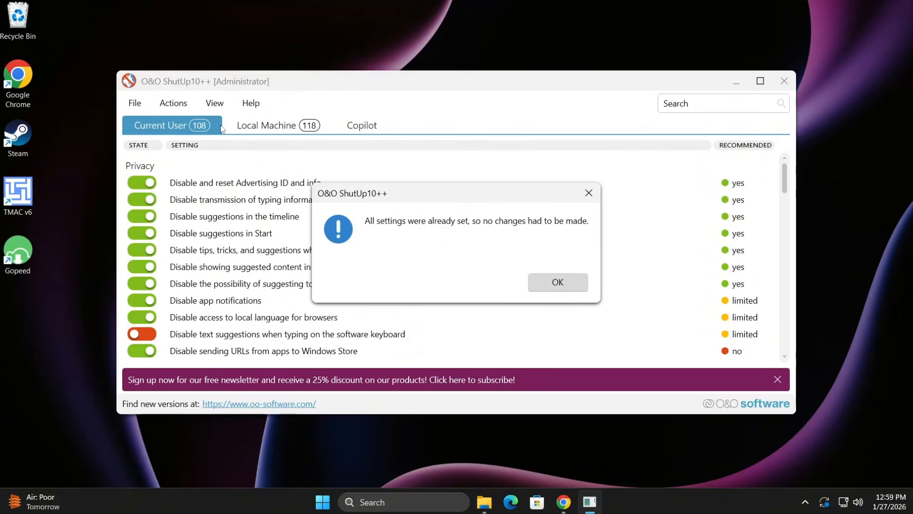
click(558, 282)
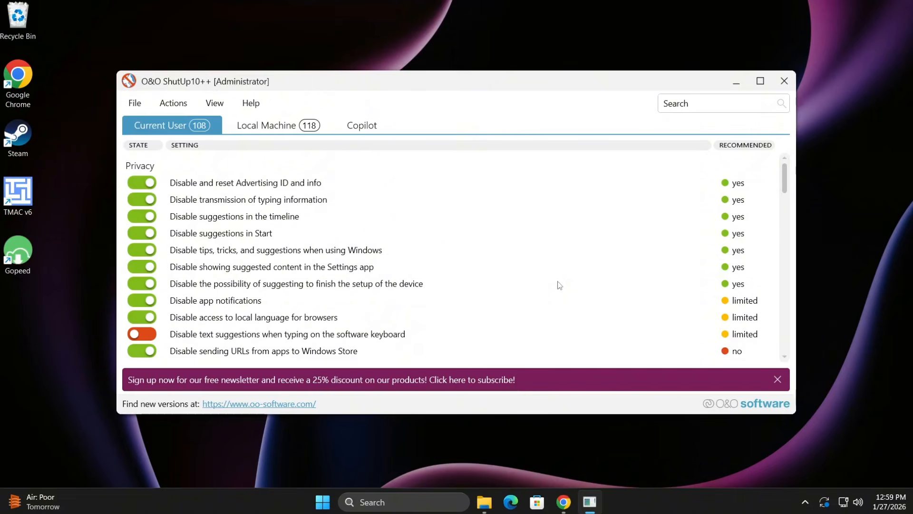
key(alt+F4)
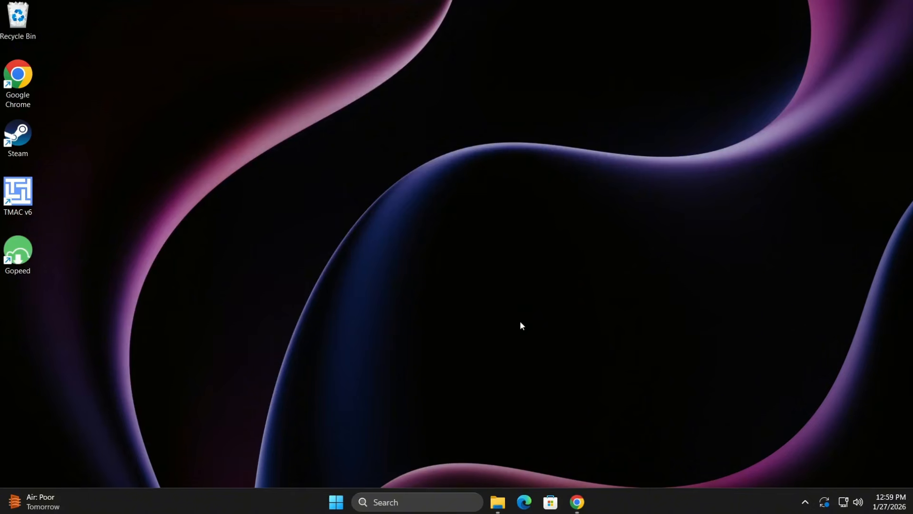
Switch to Chrome, search for "chris titus winutil" and find the stable launch command in the ChrisTitusTech/winutil GitHub README
click(577, 502)
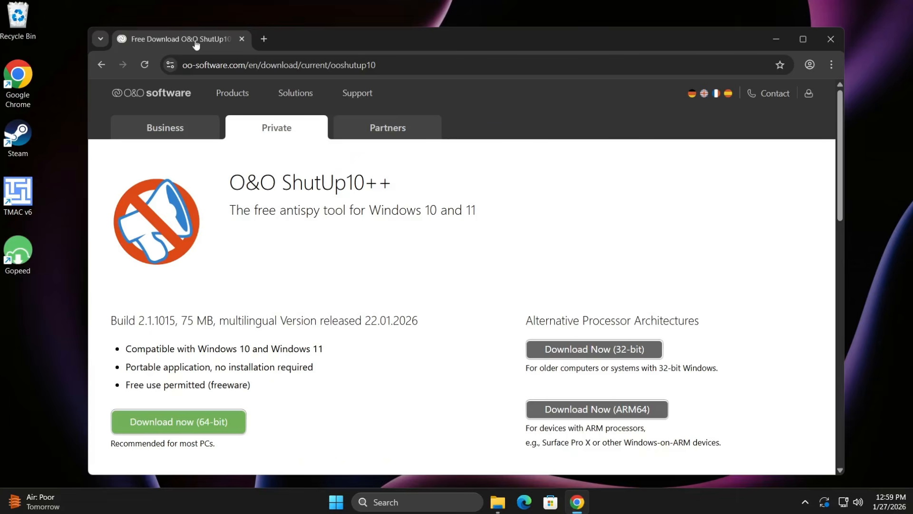
click(243, 66)
text(chris titus winutil)
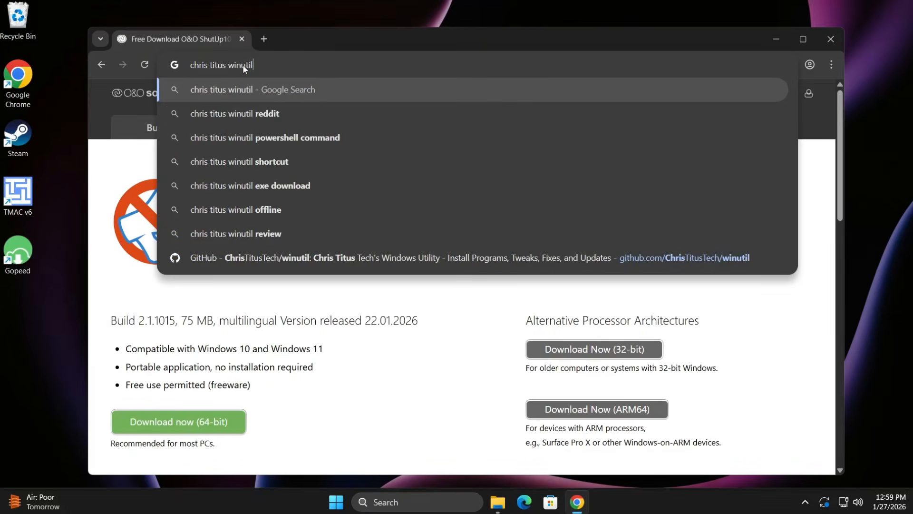
key(Return)
click(264, 211)
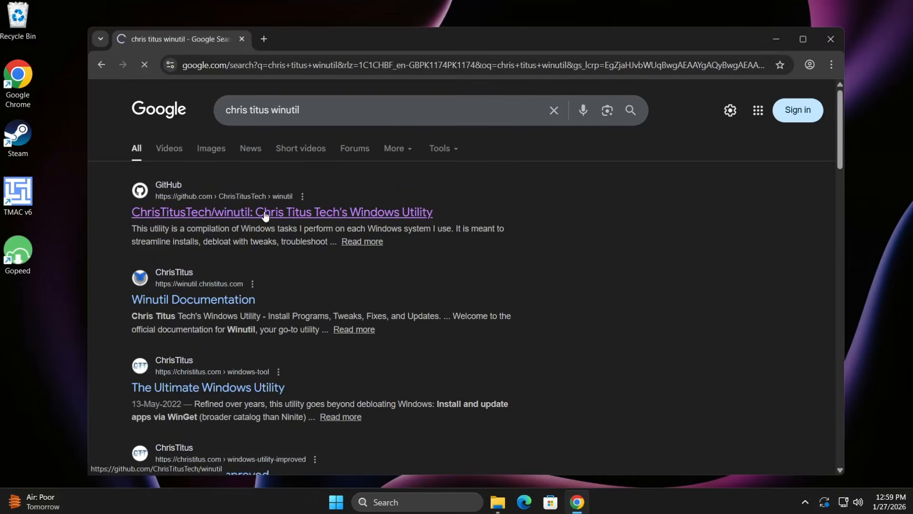
scroll(264, 210, down, 10)
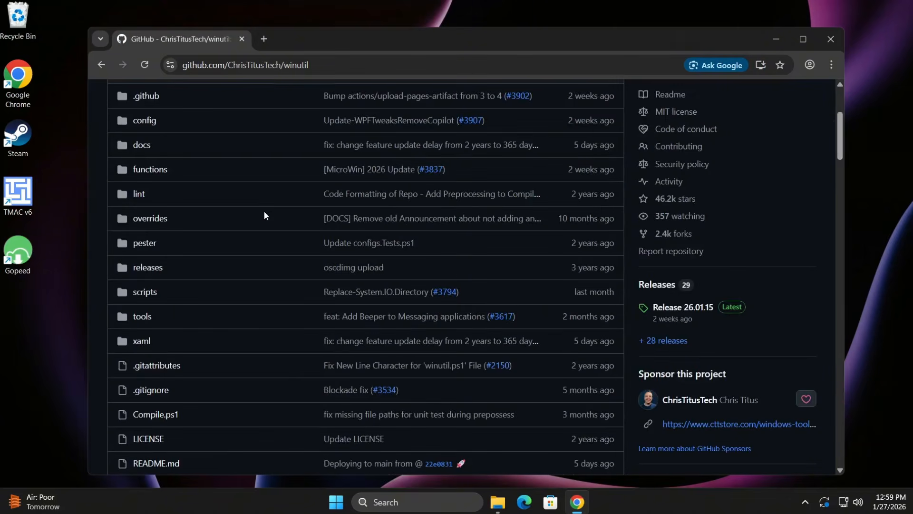
scroll(264, 210, down, 9)
scroll(264, 210, up, 1)
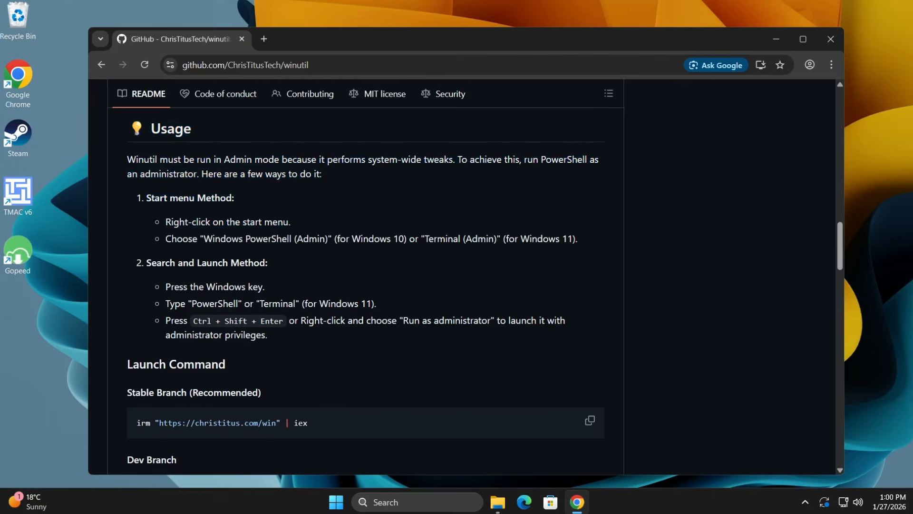
Start Windows PowerShell as administrator, allow the elevation, and return to the Winutil page in Chrome
click(380, 502)
text(powershell)
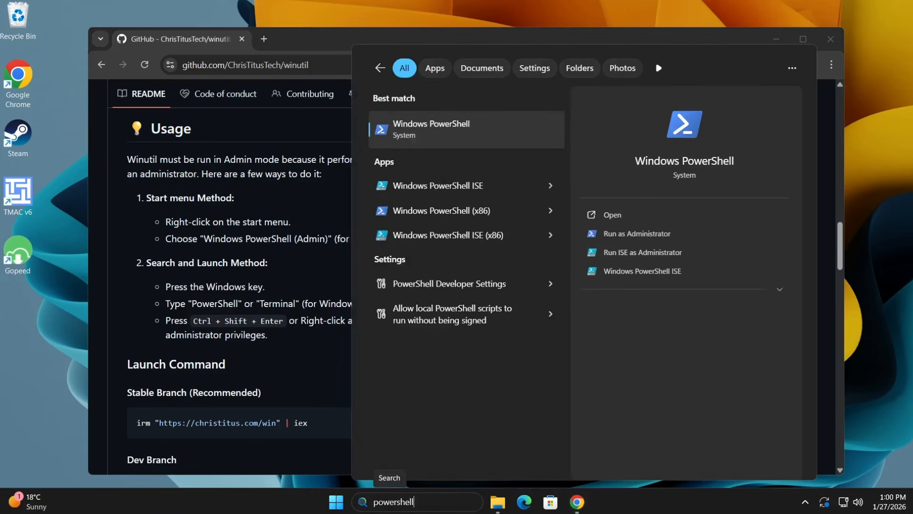
right_click(434, 127)
click(485, 136)
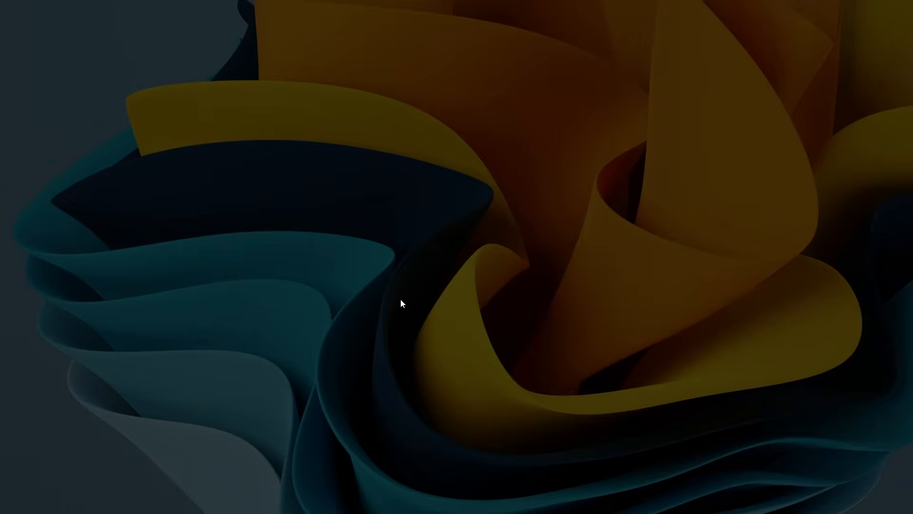
click(395, 346)
click(342, 375)
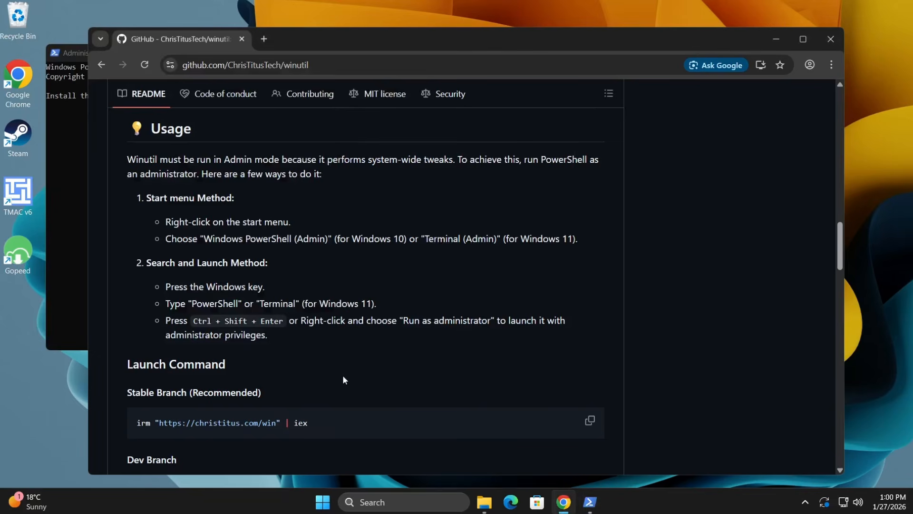
triple_click(317, 424)
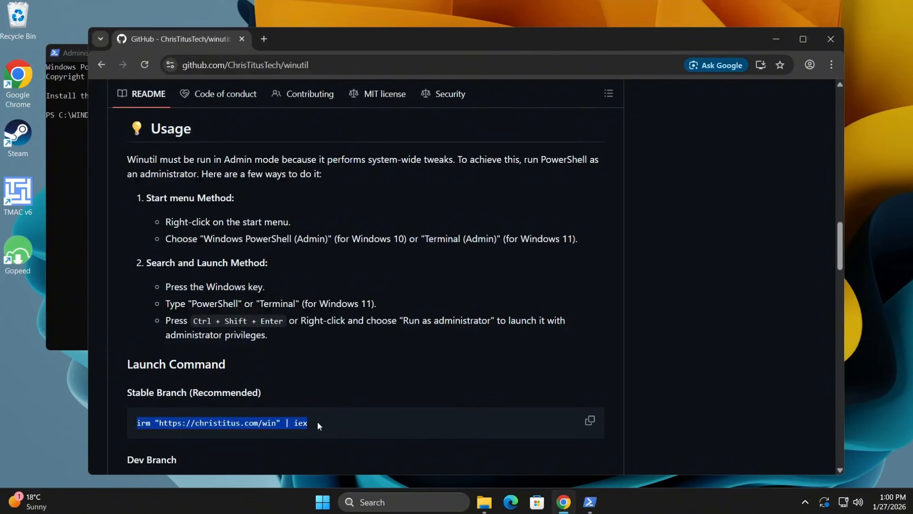
right_click(299, 424)
click(333, 299)
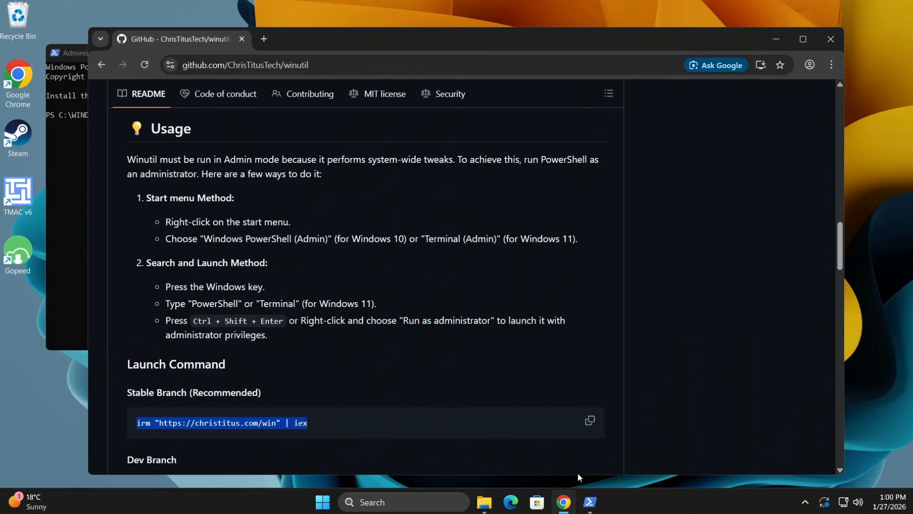
click(590, 501)
right_click(289, 202)
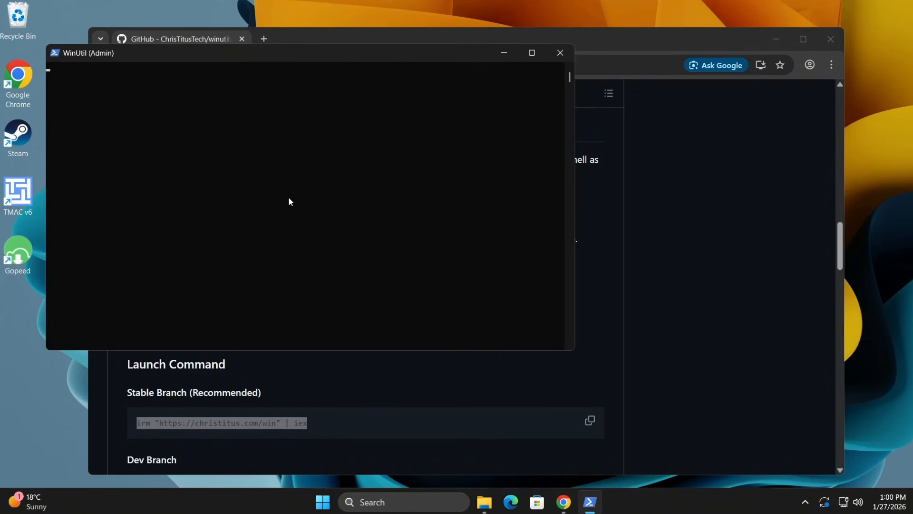
click(777, 39)
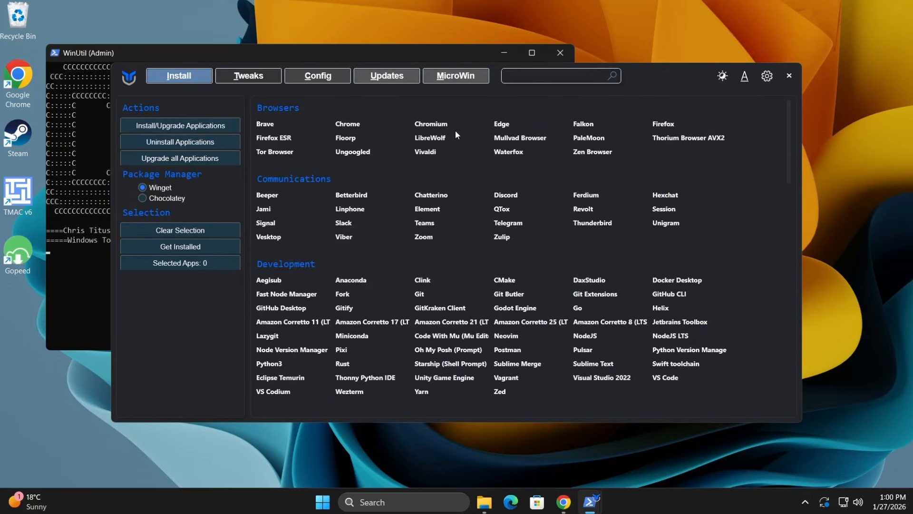
Select and run Winutil's essential tweaks plus Brave Debloat, Prefer IPv4 over IPv6, and disabling Background Apps, IPv6, Teredo, Microsoft Copilot and Notification Tray/Calendar
click(256, 81)
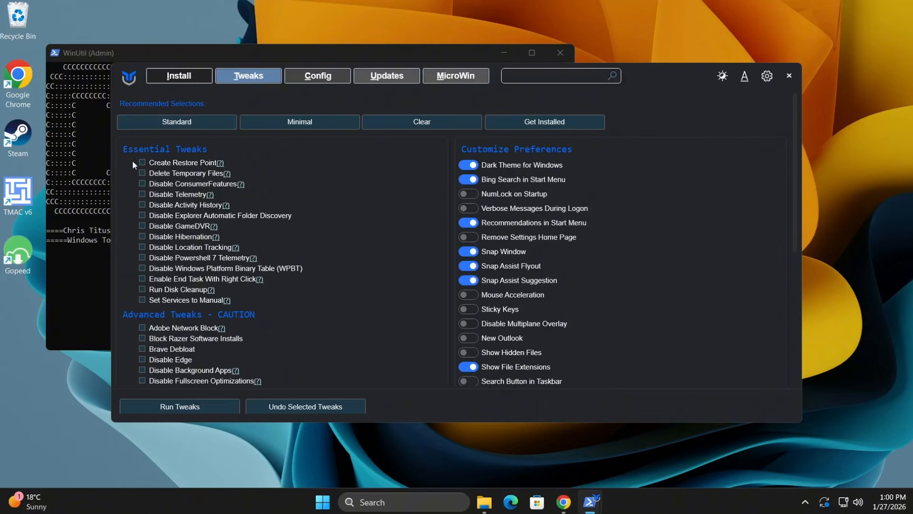
click(141, 174)
scroll(142, 253, down, 8)
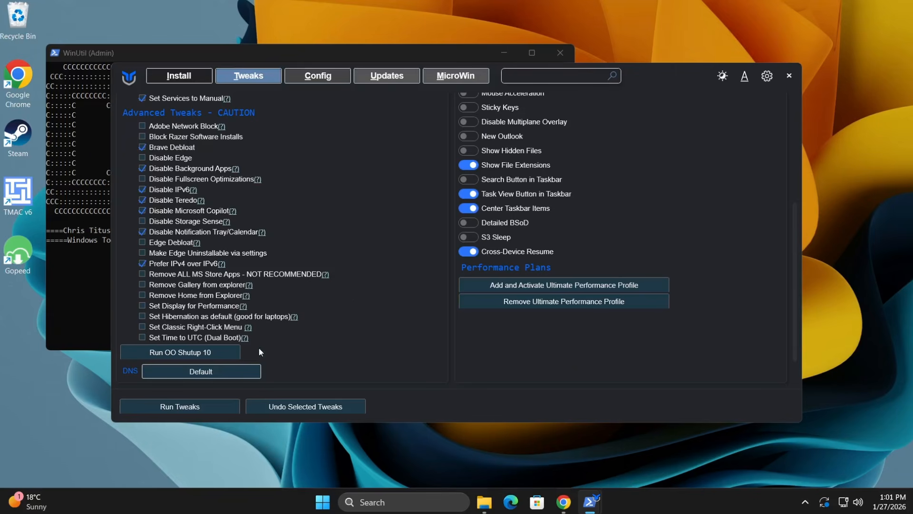
click(173, 407)
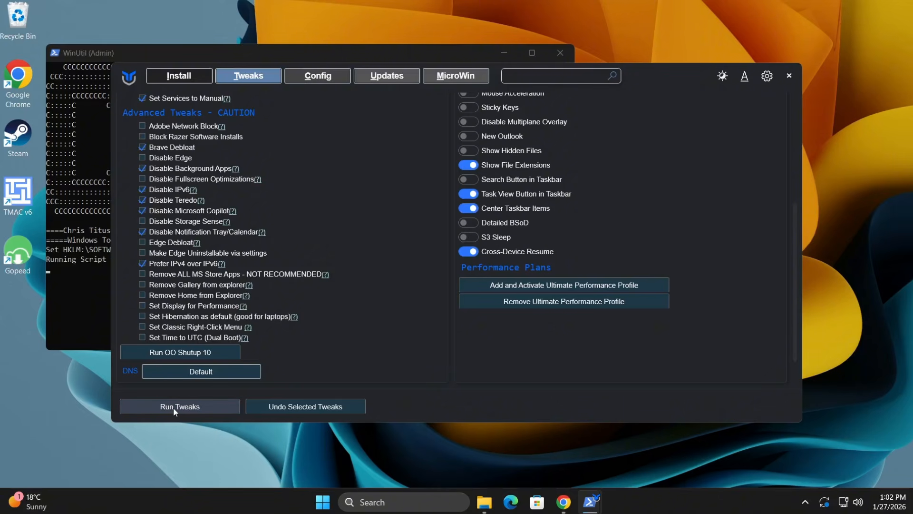
Check the Winutil console output for completion of the tweaks, close the console, and dismiss the disk space notification
click(61, 317)
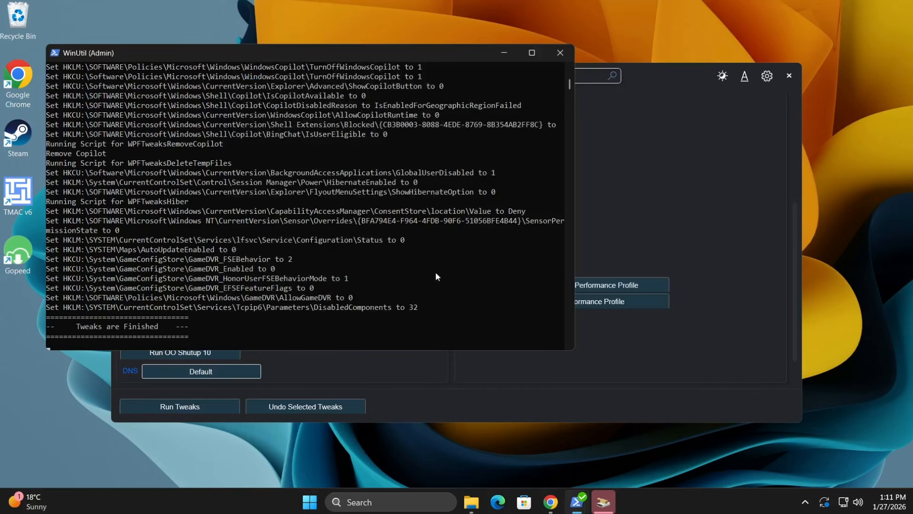
click(436, 270)
drag(71, 334, 149, 328)
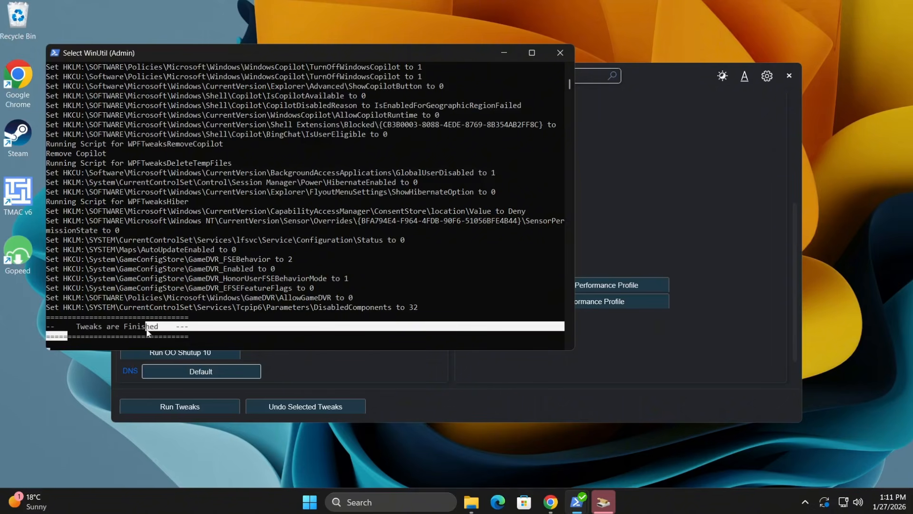
click(140, 329)
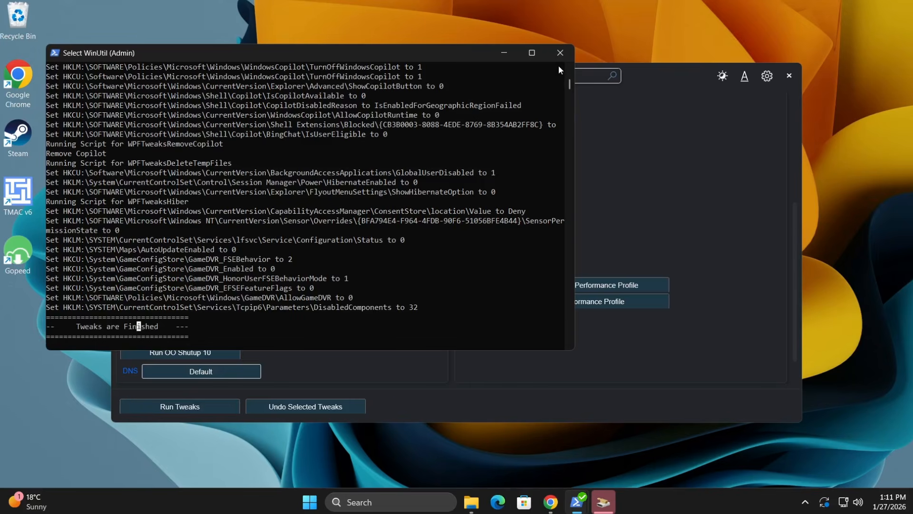
click(560, 53)
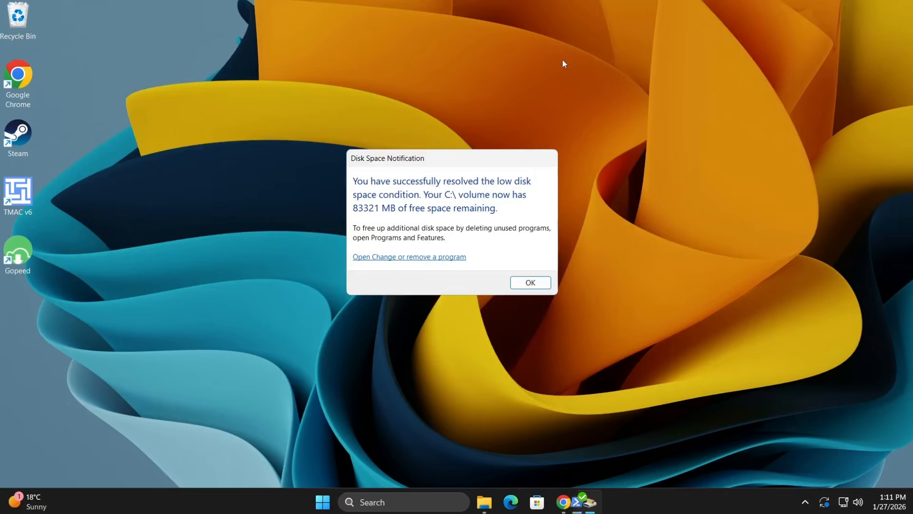
click(527, 283)
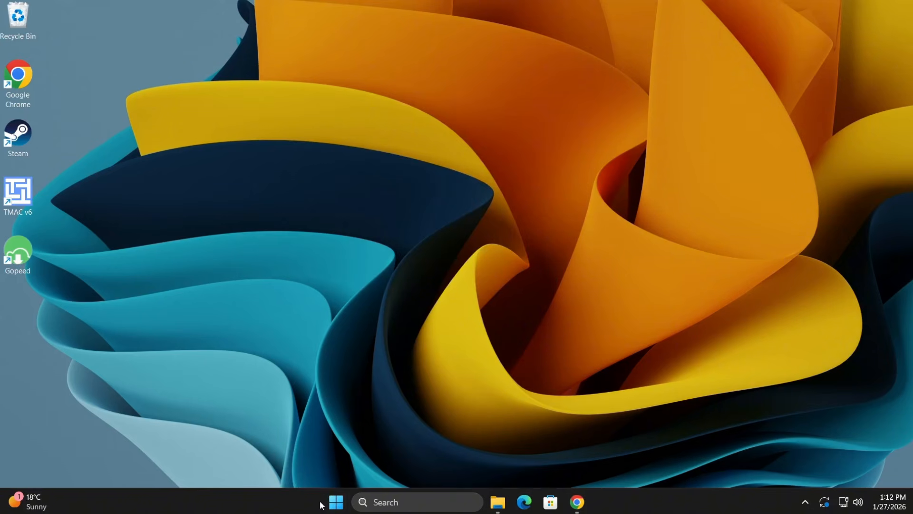
Restart the computer to finish applying the Winutil tweaks
click(335, 505)
click(613, 461)
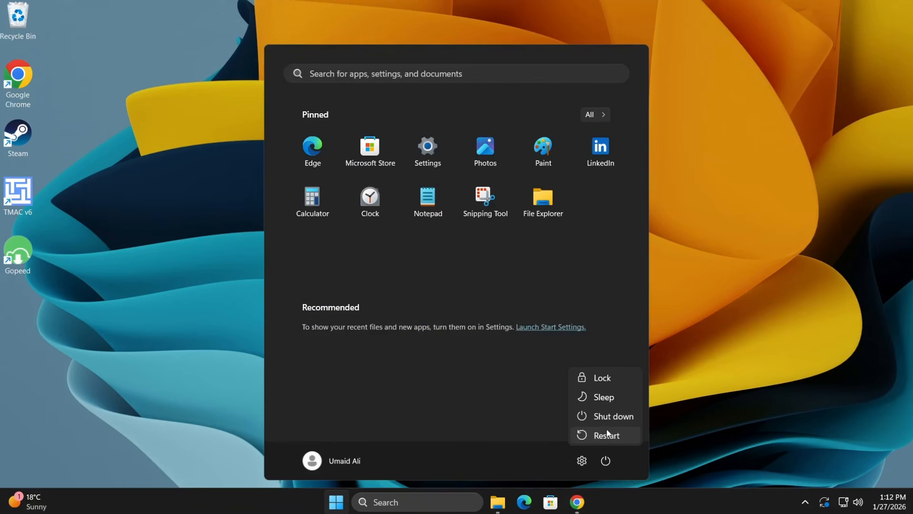
click(606, 438)
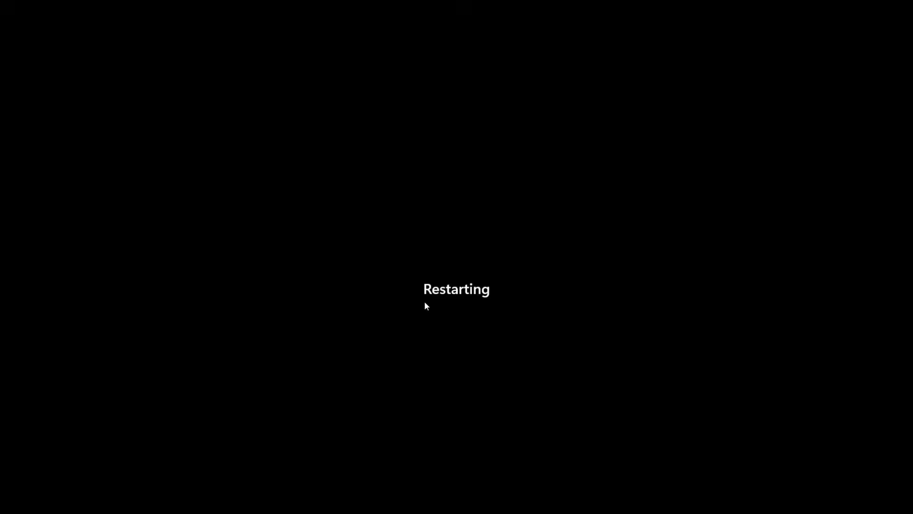